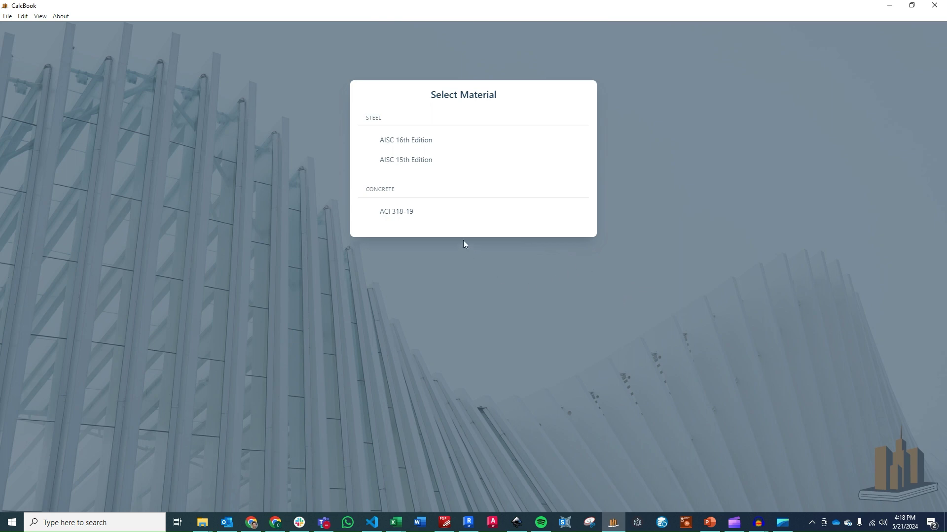
Step: Create a new Weld Design - Line calculation under AISC 16th Edition Steel Connection Design
{"action": "left_click", "coordinate": [427, 146]}
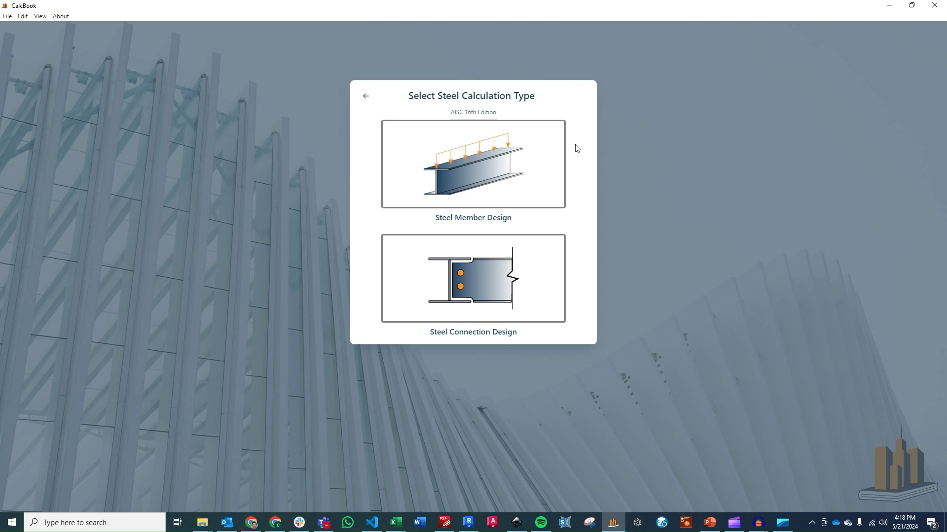
{"action": "left_click", "coordinate": [512, 303]}
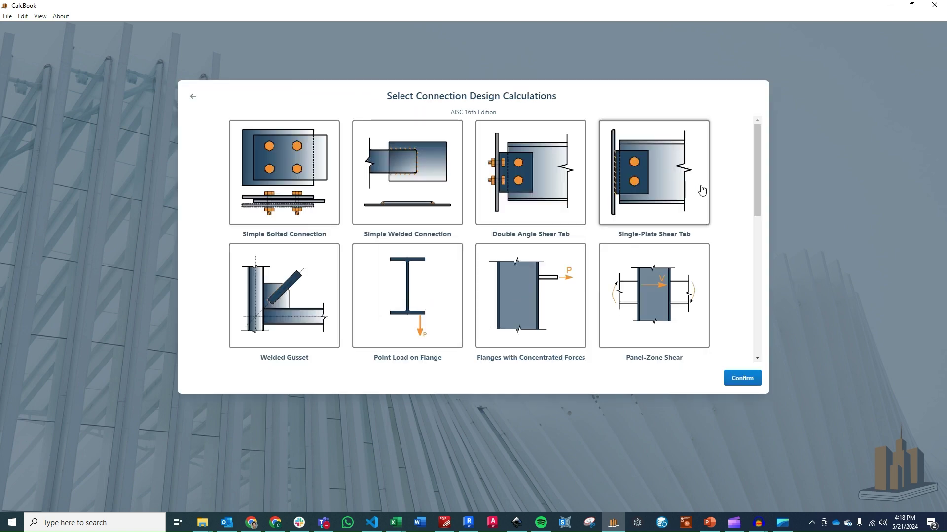
{"action": "scroll", "coordinate": [699, 186], "scroll_direction": "down", "scroll_amount": 5}
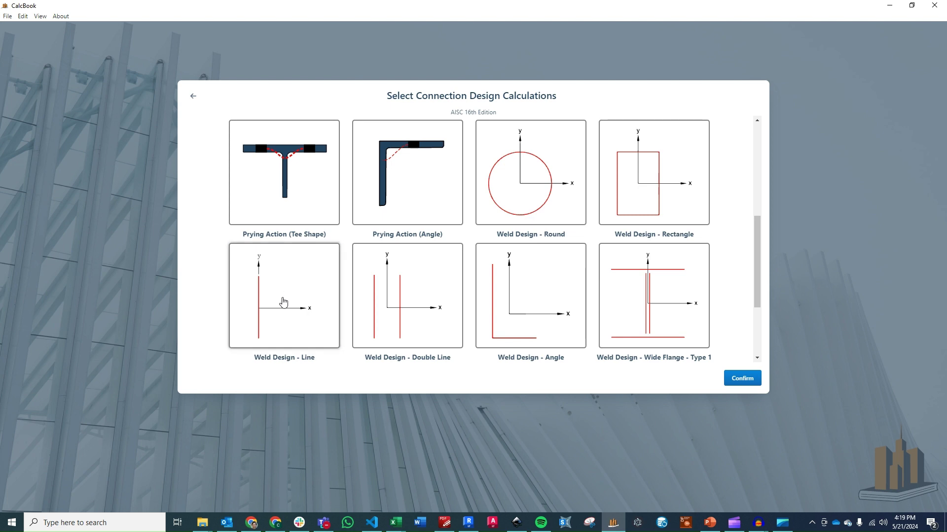
{"action": "left_click", "coordinate": [285, 300]}
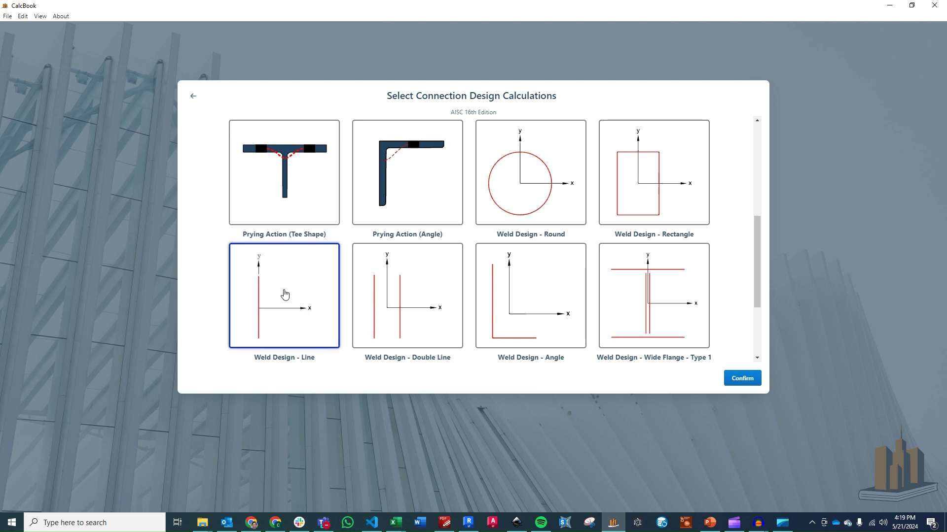
{"action": "left_click", "coordinate": [749, 379]}
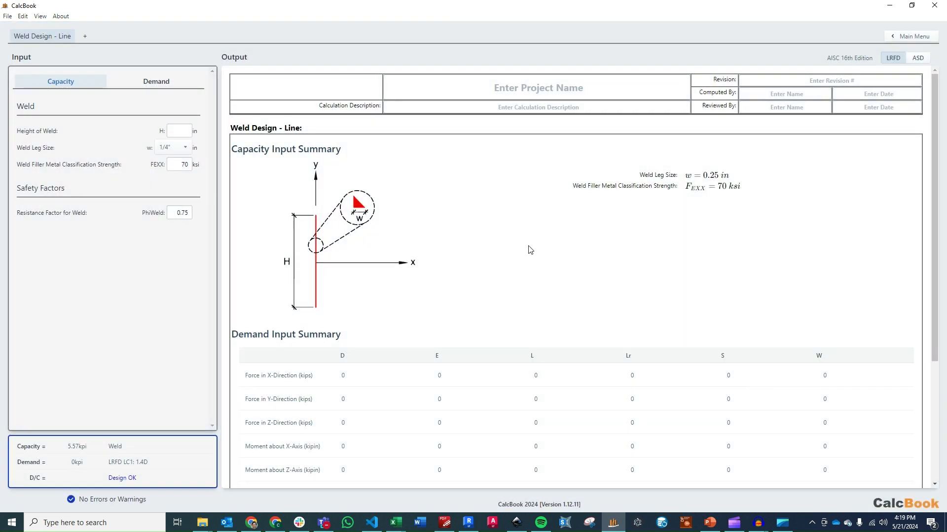
Step: Set the weld height to 8 in and choose None for load combinations on the Demand tab
{"action": "left_click", "coordinate": [184, 131]}
{"action": "left_click", "coordinate": [144, 121]}
{"action": "left_click", "coordinate": [166, 87]}
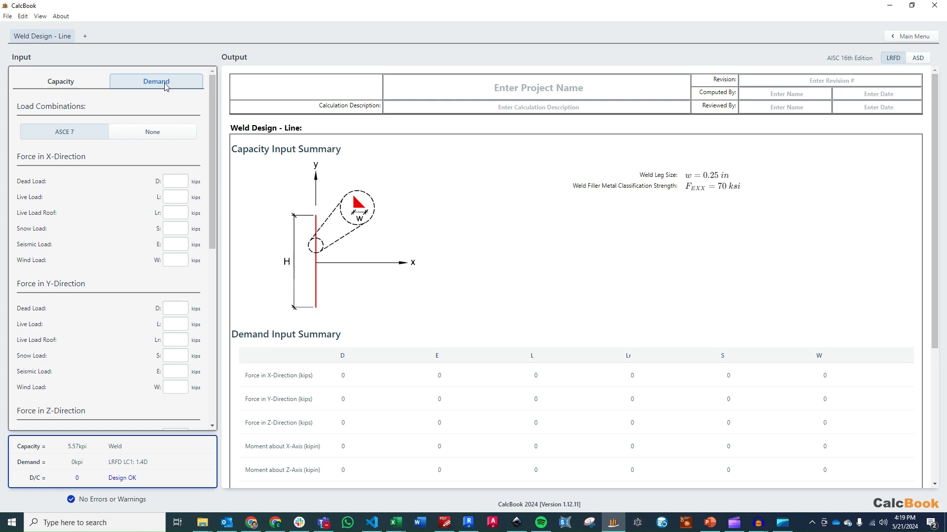
{"action": "left_click", "coordinate": [153, 132]}
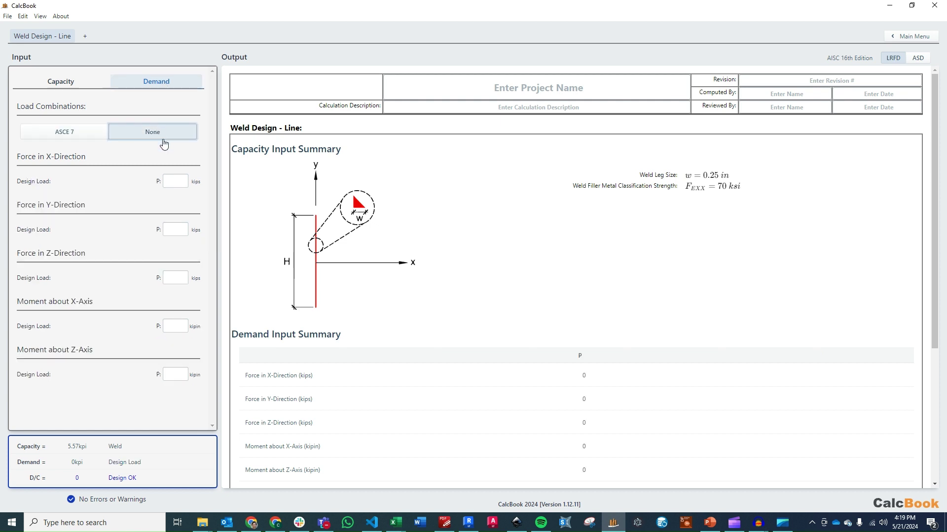
Step: Enter design loads of 6 kips for Fy, 5 kips for Fz and 65 kip-in for Mx
{"action": "left_click", "coordinate": [176, 182]}
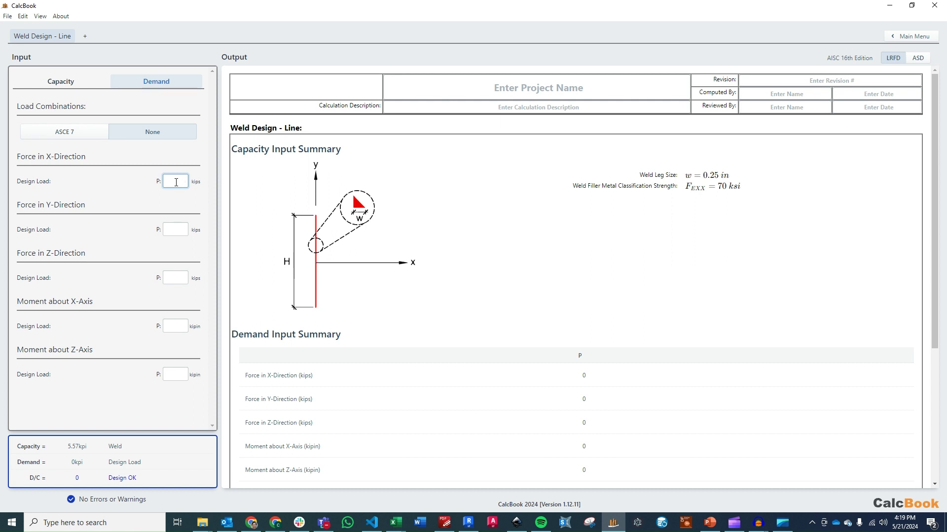
{"action": "left_click", "coordinate": [183, 229]}
{"action": "left_click", "coordinate": [181, 280]}
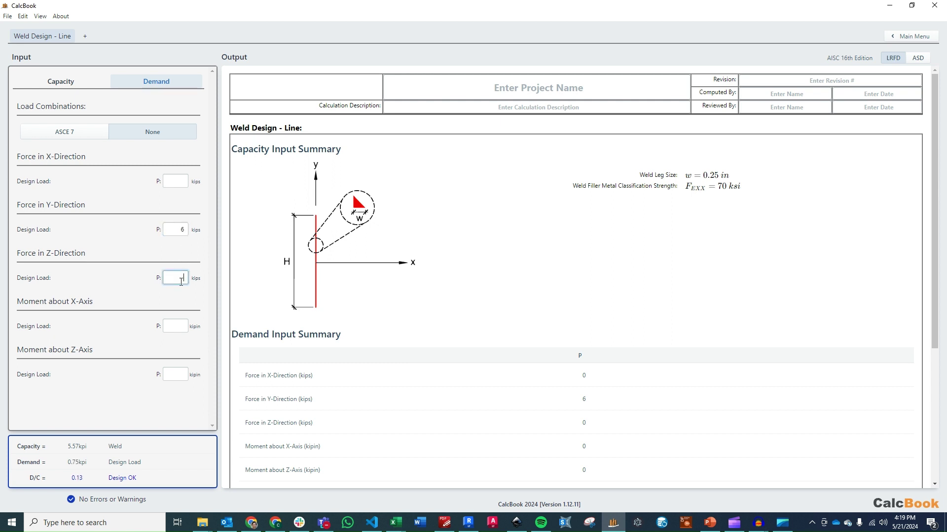
{"action": "left_click", "coordinate": [182, 325]}
{"action": "type", "text": "65"}
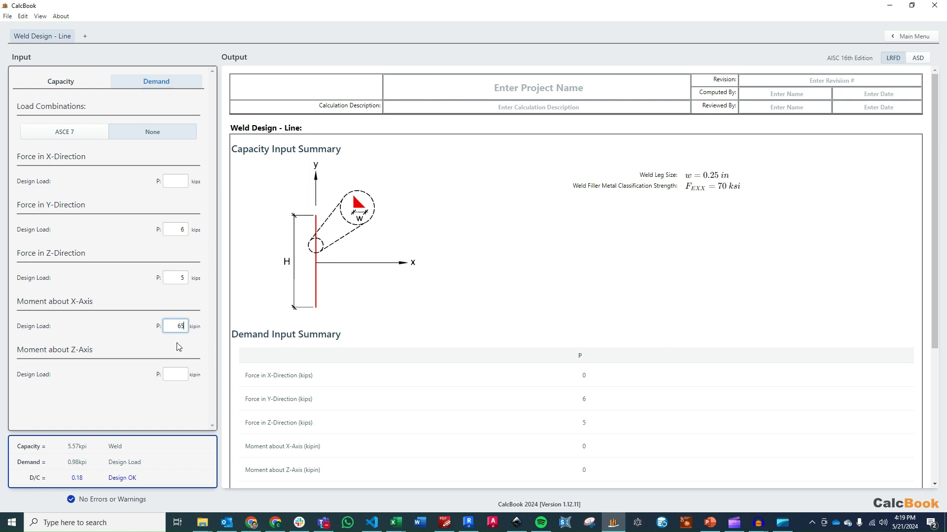
{"action": "left_click", "coordinate": [180, 374]}
Step: Change the Weld Leg Size on the Capacity tab to 5/16"
{"action": "left_click", "coordinate": [63, 82]}
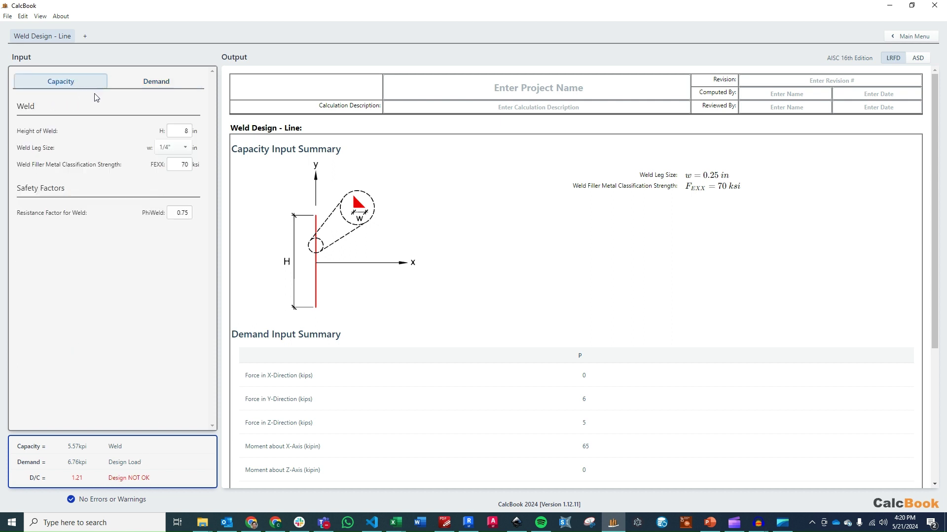
{"action": "left_click", "coordinate": [185, 148]}
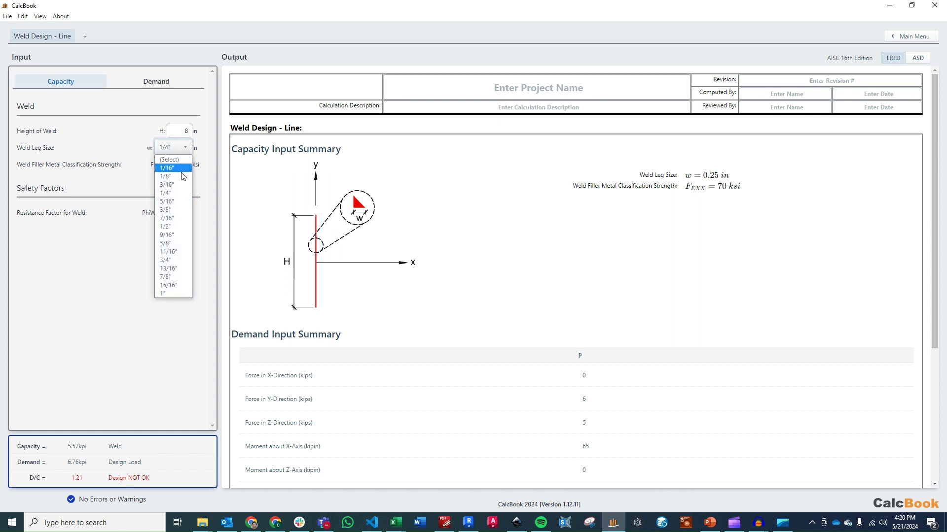
{"action": "left_click", "coordinate": [177, 202]}
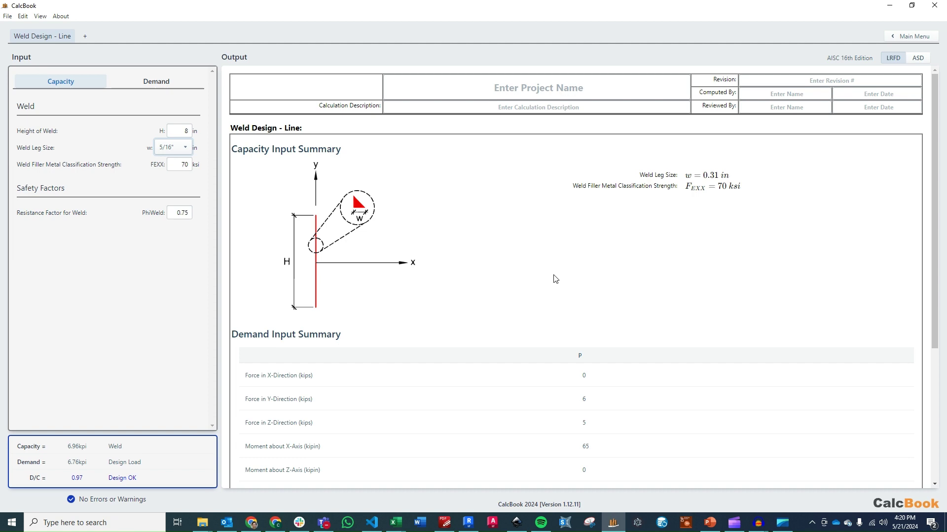
Step: Expand Demand on Custom Single Line Weld and its Required Section Properties in the output
{"action": "scroll", "coordinate": [556, 268], "scroll_direction": "down", "scroll_amount": 2}
{"action": "scroll", "coordinate": [557, 259], "scroll_direction": "down", "scroll_amount": 2}
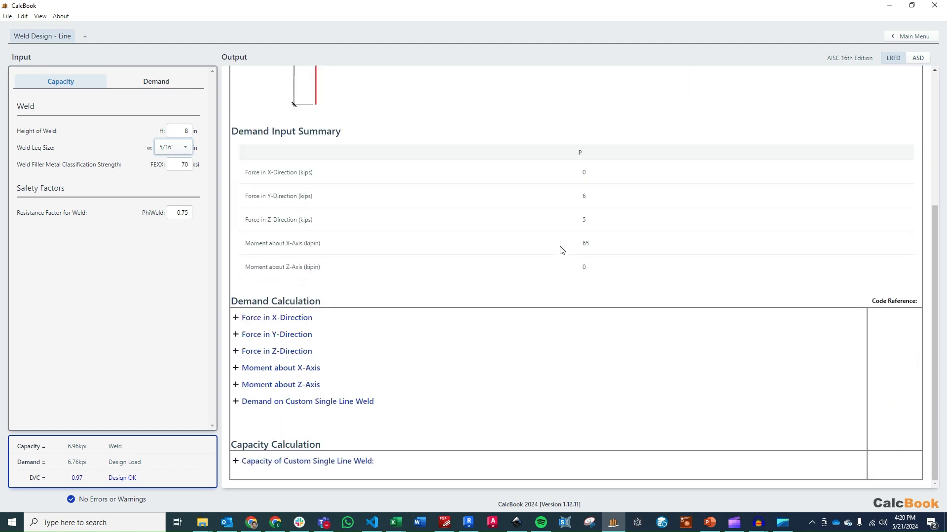
{"action": "left_click", "coordinate": [382, 401]}
{"action": "scroll", "coordinate": [450, 178], "scroll_direction": "down", "scroll_amount": 1}
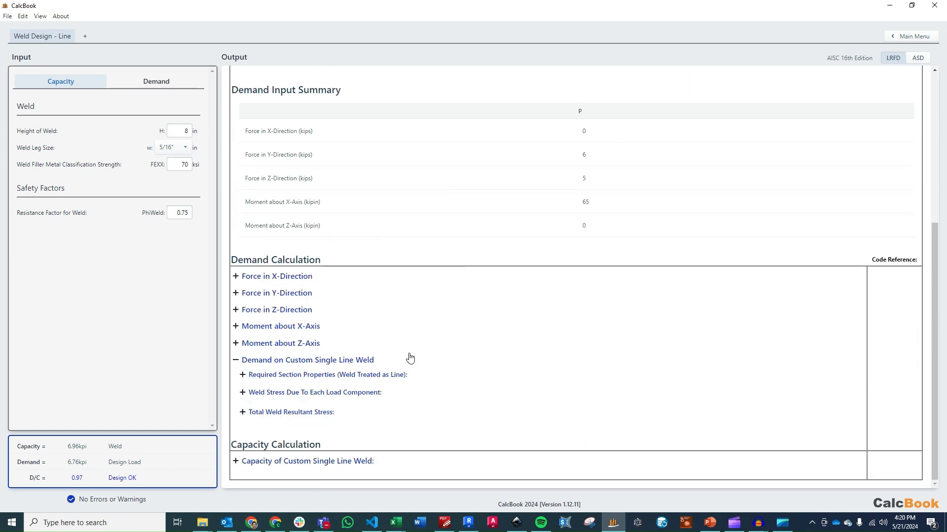
{"action": "left_click", "coordinate": [395, 374]}
{"action": "scroll", "coordinate": [459, 232], "scroll_direction": "down", "scroll_amount": 3}
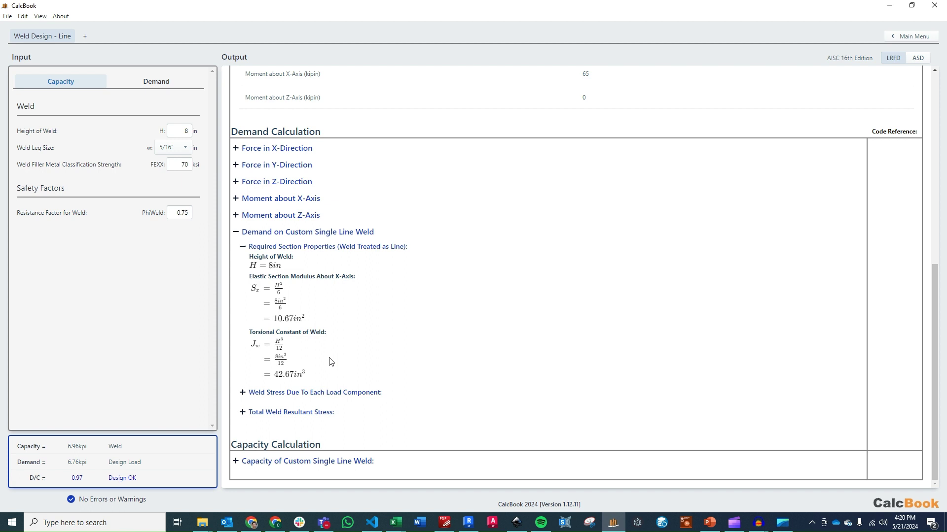
Step: Expand Weld Stress Due To Each Load Component to review the 0.75, 0.63 and 6.09 kips/in values
{"action": "left_click", "coordinate": [323, 392]}
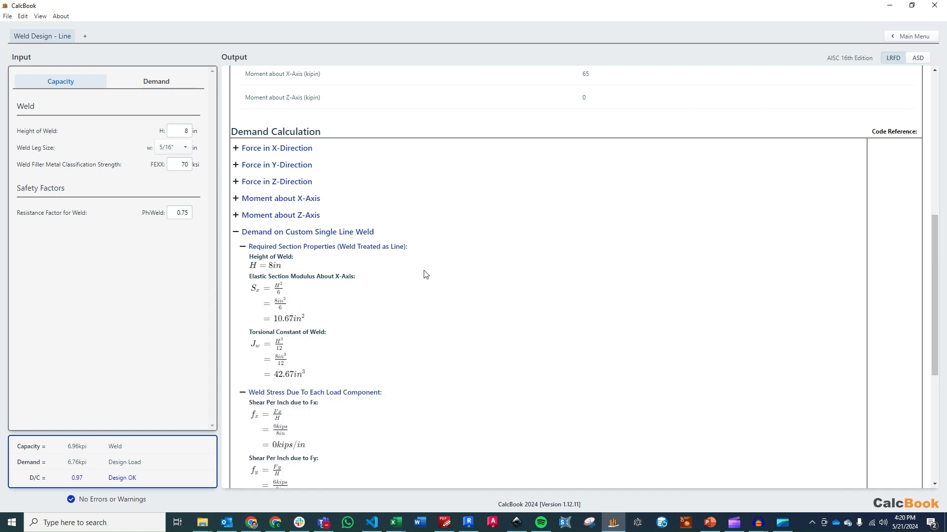
{"action": "scroll", "coordinate": [428, 274], "scroll_direction": "down", "scroll_amount": 2}
{"action": "scroll", "coordinate": [426, 277], "scroll_direction": "down", "scroll_amount": 2}
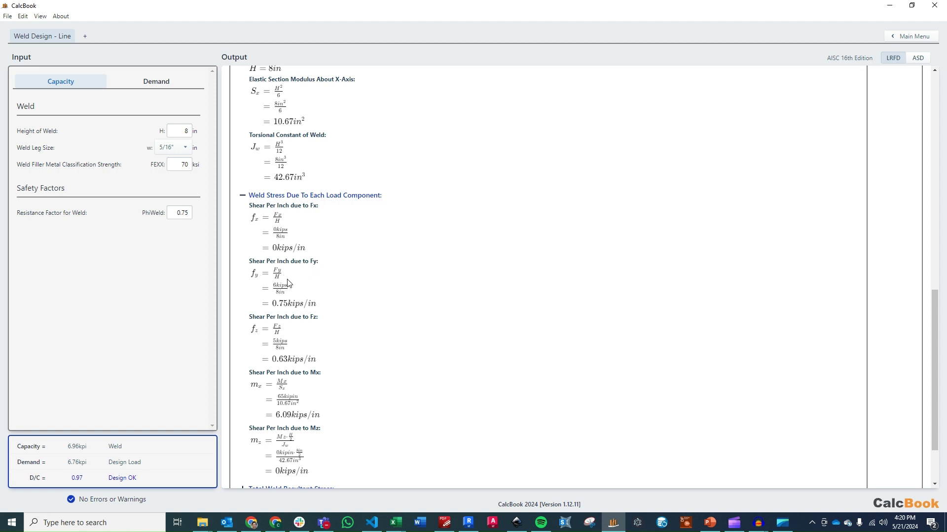
{"action": "scroll", "coordinate": [357, 289], "scroll_direction": "down", "scroll_amount": 1}
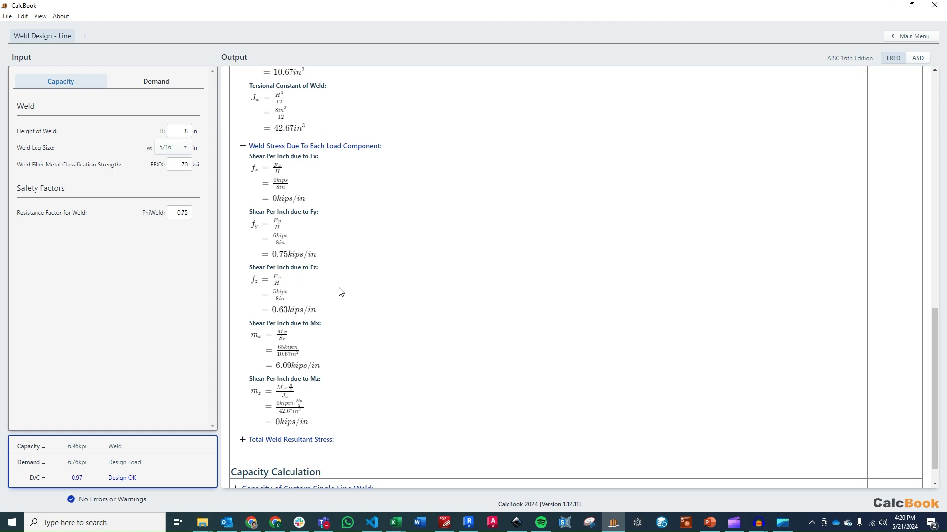
{"action": "scroll", "coordinate": [339, 291], "scroll_direction": "down", "scroll_amount": 1}
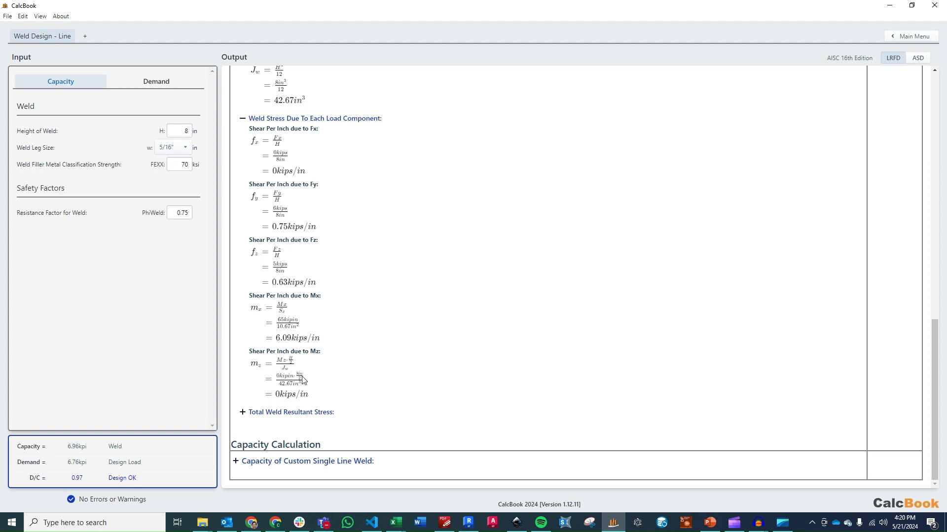
Step: Expand Total Weld Resultant Stress to review 0.75 and 6.72 kips/in, giving 6.76 kips/in maximum
{"action": "left_click", "coordinate": [330, 413]}
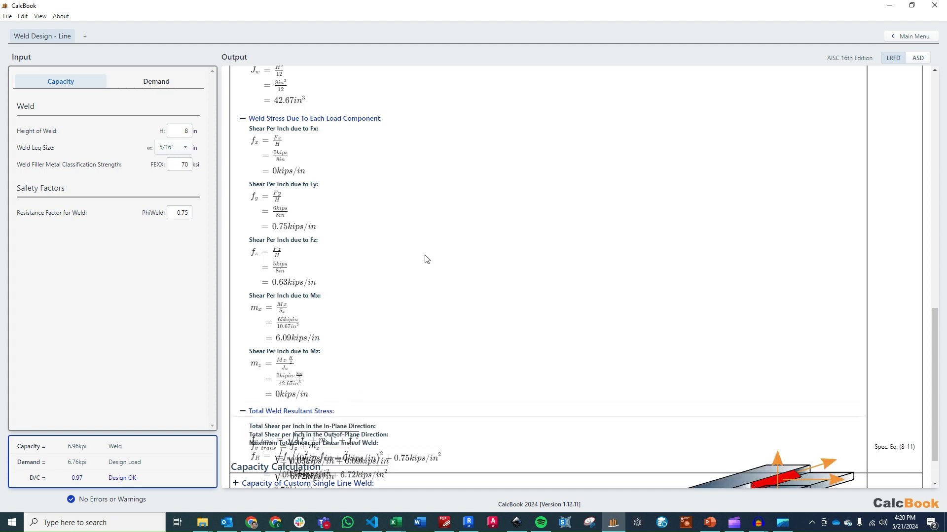
{"action": "scroll", "coordinate": [429, 254], "scroll_direction": "down", "scroll_amount": 5}
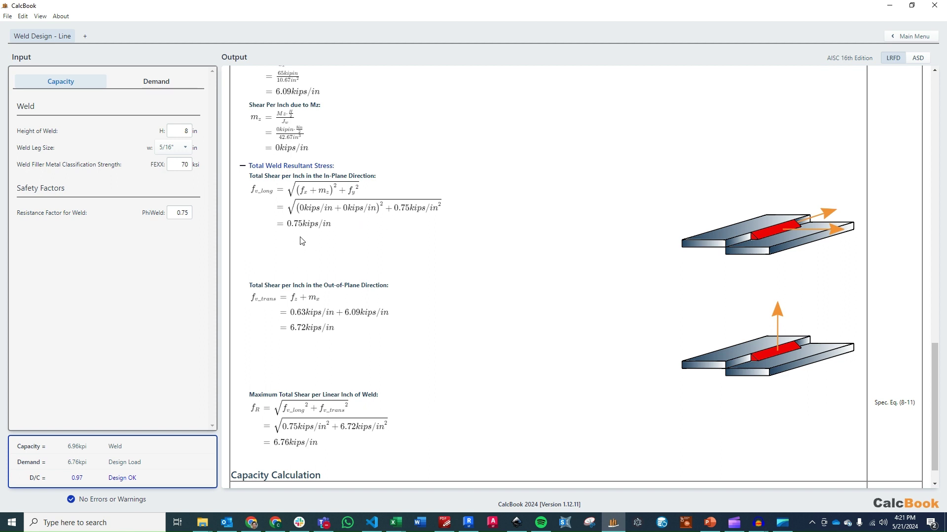
{"action": "scroll", "coordinate": [327, 237], "scroll_direction": "down", "scroll_amount": 1}
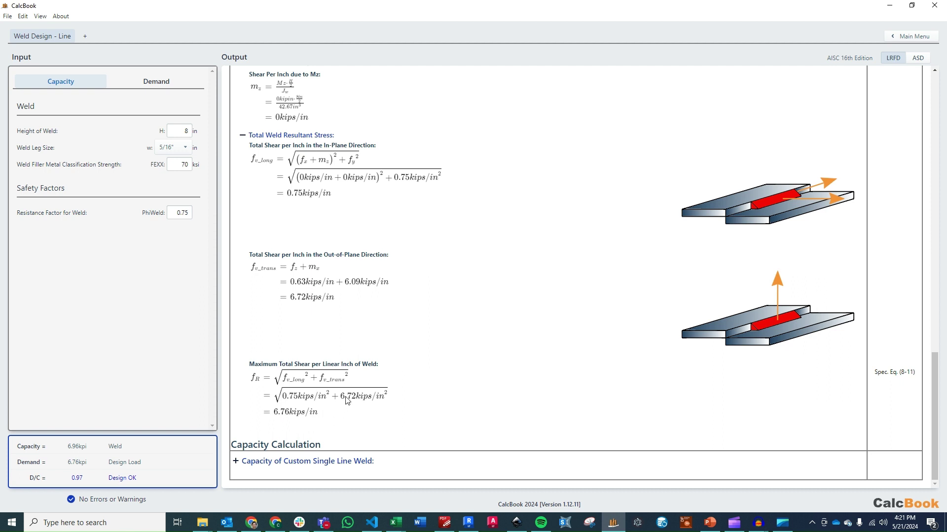
Step: Expand Capacity of Custom Single Line Weld and its Capacity of Weld equations
{"action": "left_click", "coordinate": [362, 459]}
{"action": "left_click", "coordinate": [321, 457]}
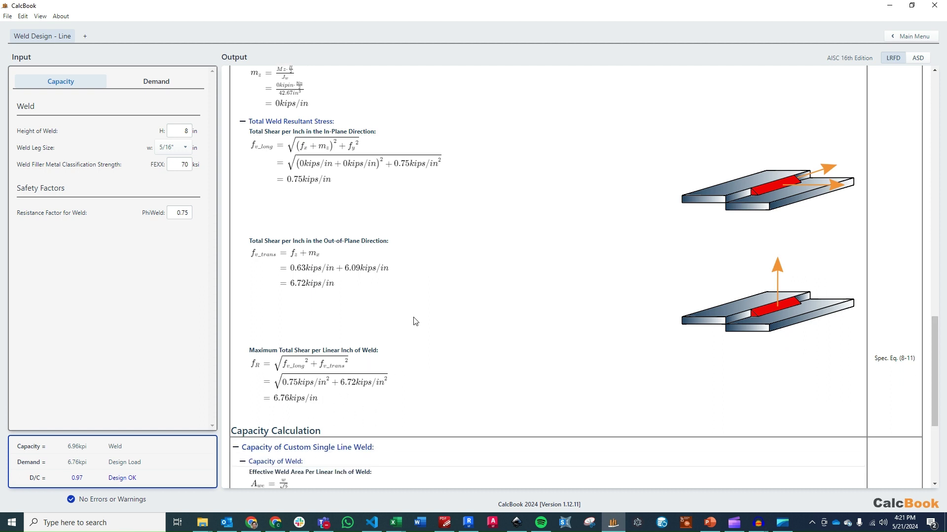